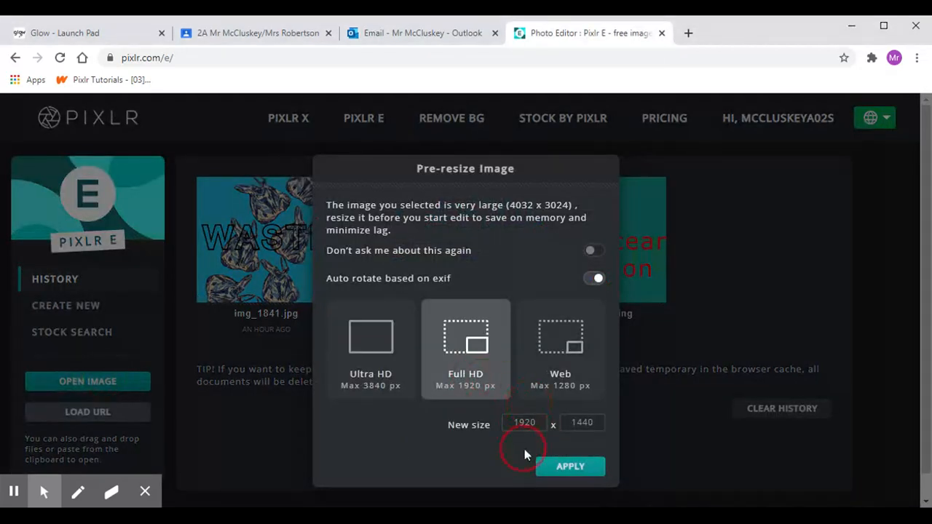
# - Open the photo pre-resized to Full HD (1920 x 1440) and set the Cutout tool to magic wand in remove mode
pyautogui.click(563, 469)
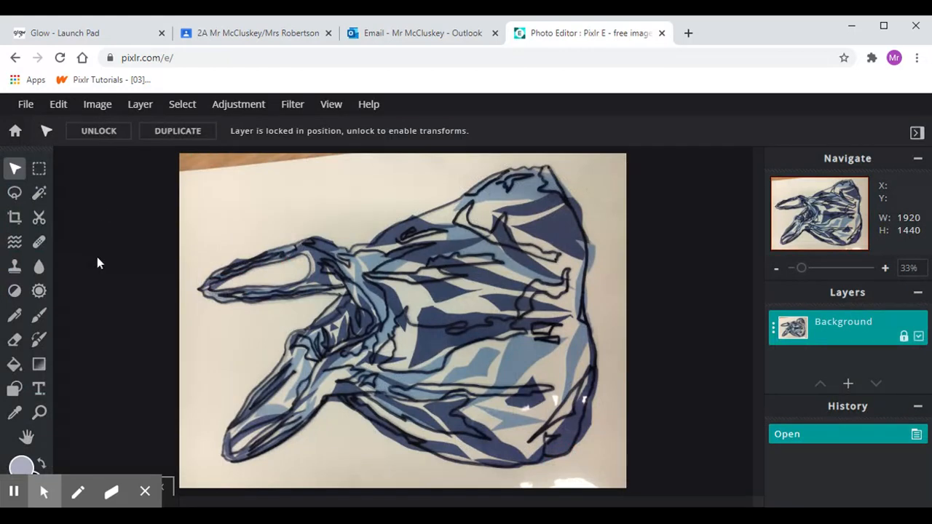
pyautogui.click(35, 225)
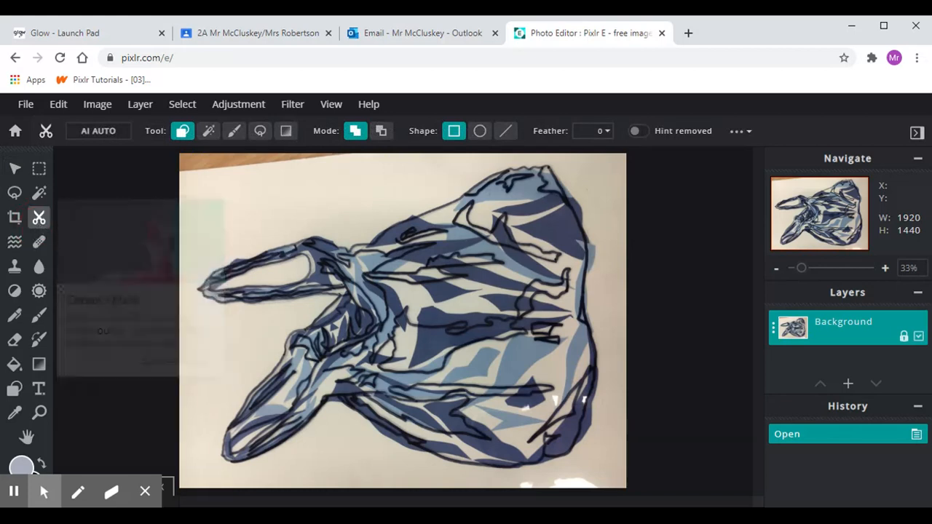
pyautogui.click(209, 133)
pyautogui.click(381, 132)
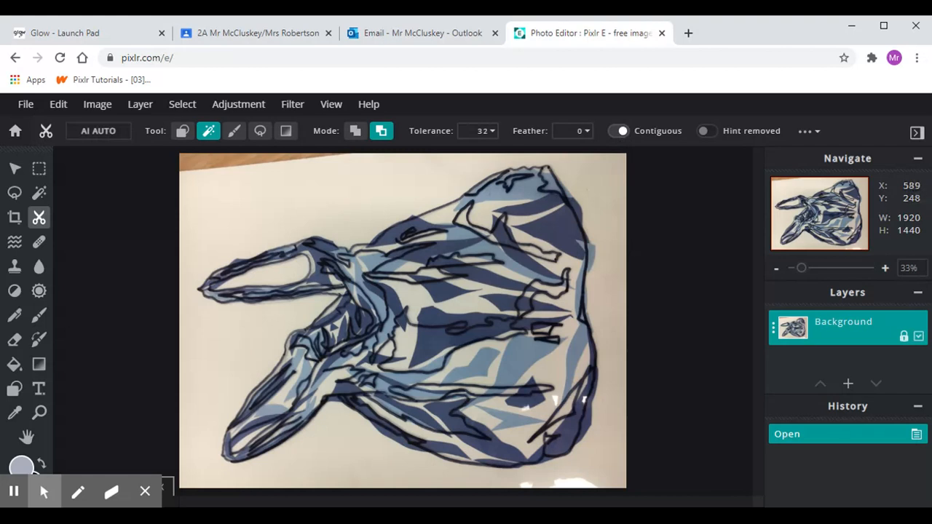
# - Try removing the paper background around the bag at tolerance 32, with Contiguous on and with it off, undoing each attempt
pyautogui.click(316, 211)
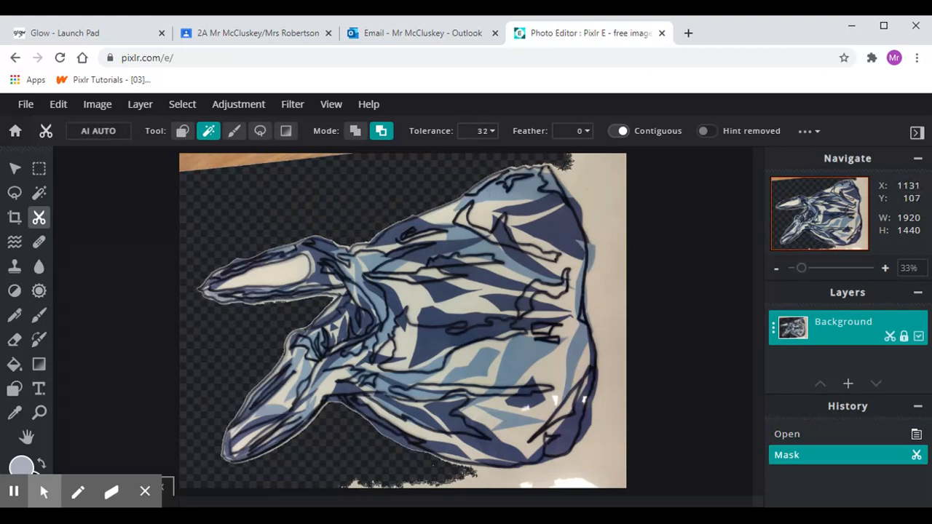
pyautogui.hotkey('ctrl', 'z')
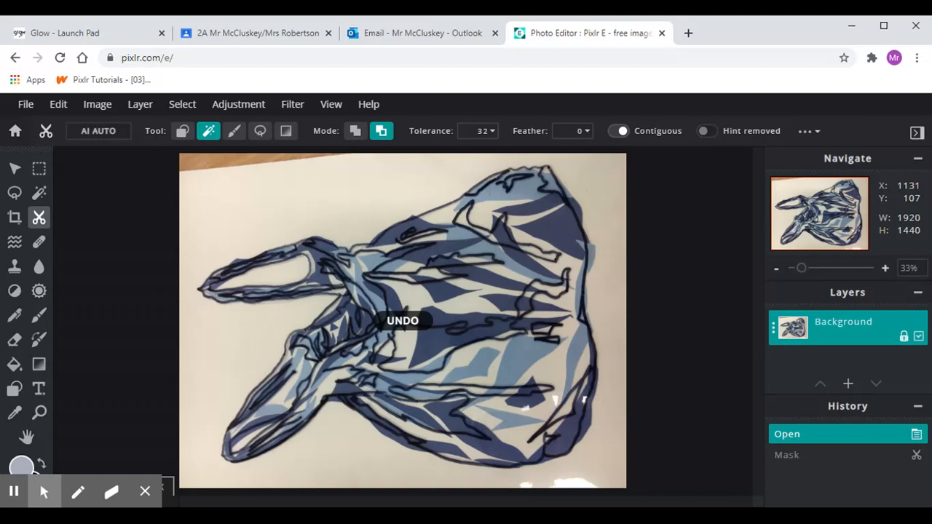
pyautogui.click(622, 131)
pyautogui.click(345, 217)
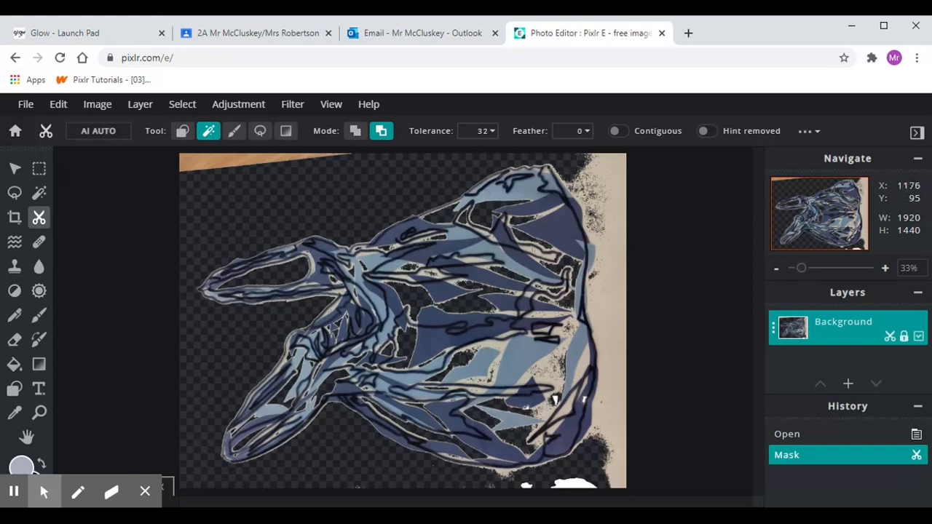
pyautogui.hotkey('ctrl', 'z')
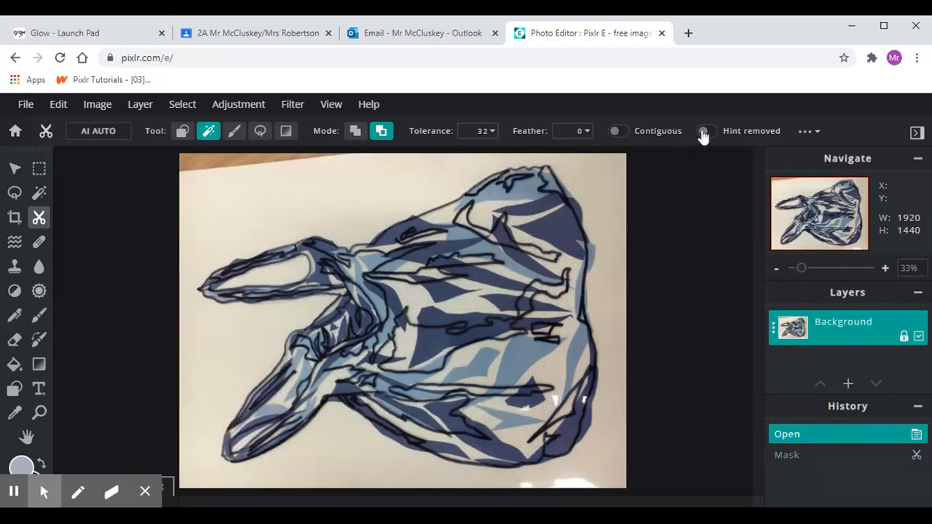
pyautogui.click(616, 131)
pyautogui.click(347, 220)
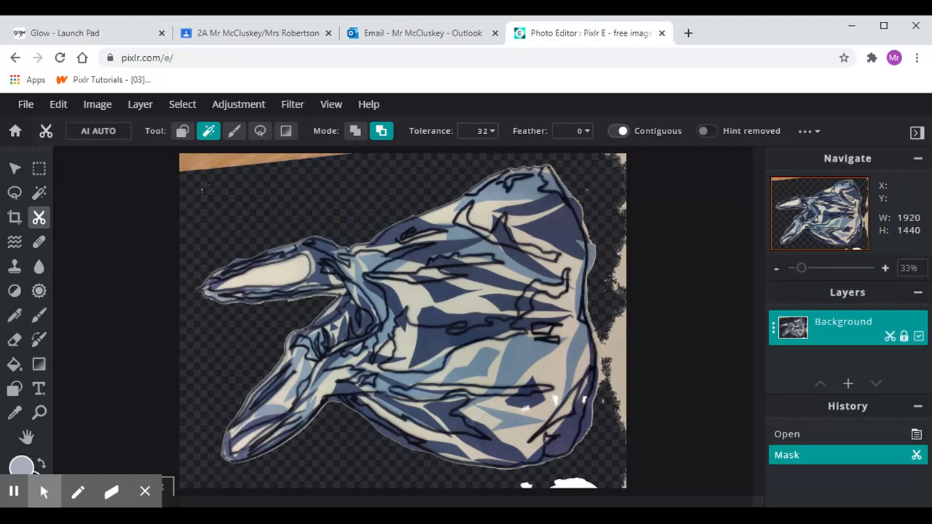
pyautogui.hotkey('ctrl', 'z')
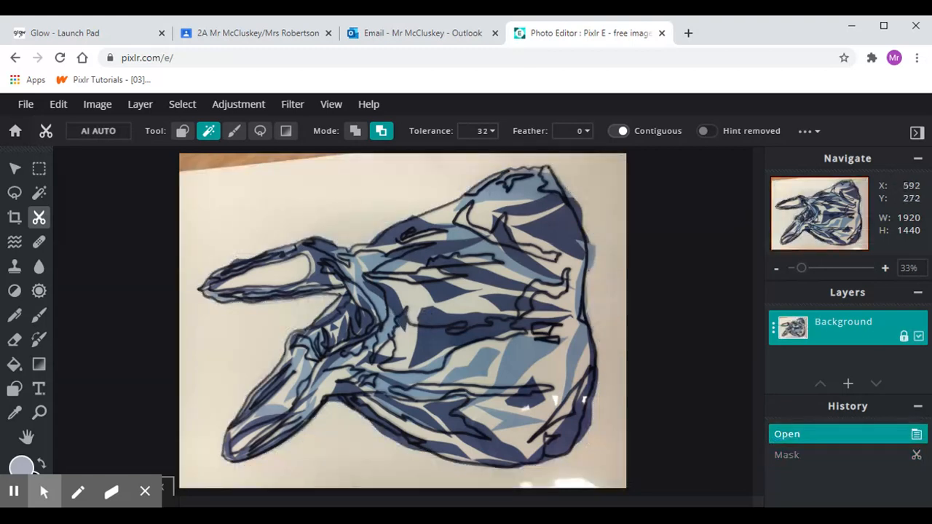
# - Set the cutout wand's tolerance to 100 and remove the paper background around the bag
pyautogui.click(490, 135)
pyautogui.moveTo(422, 156); pyautogui.dragTo(494, 154)
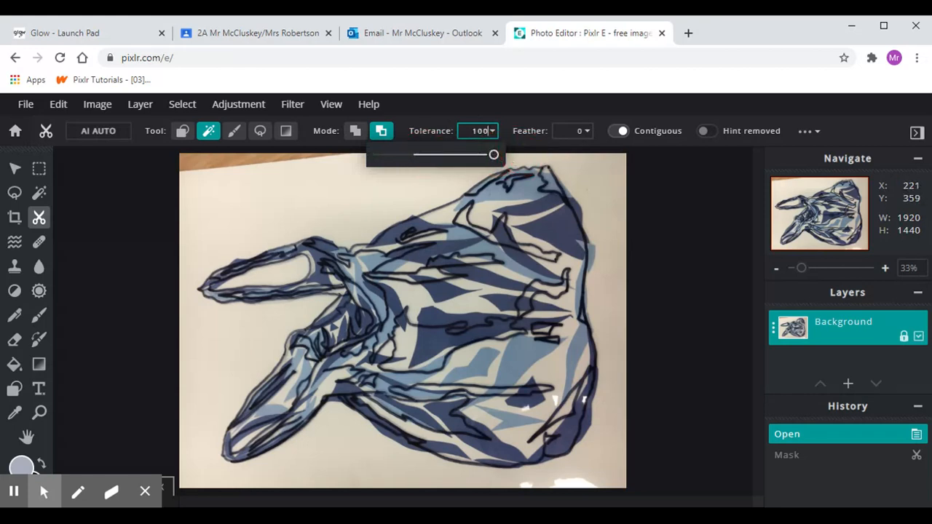
pyautogui.click(231, 235)
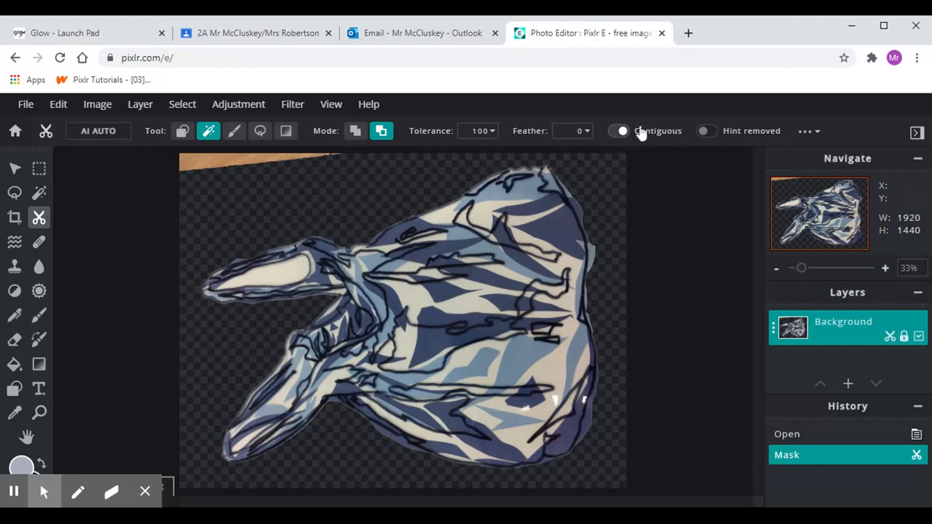
# - Remove the wooden corner, its leftover sliver and the paper inside both bag handles from the cutout
pyautogui.click(234, 159)
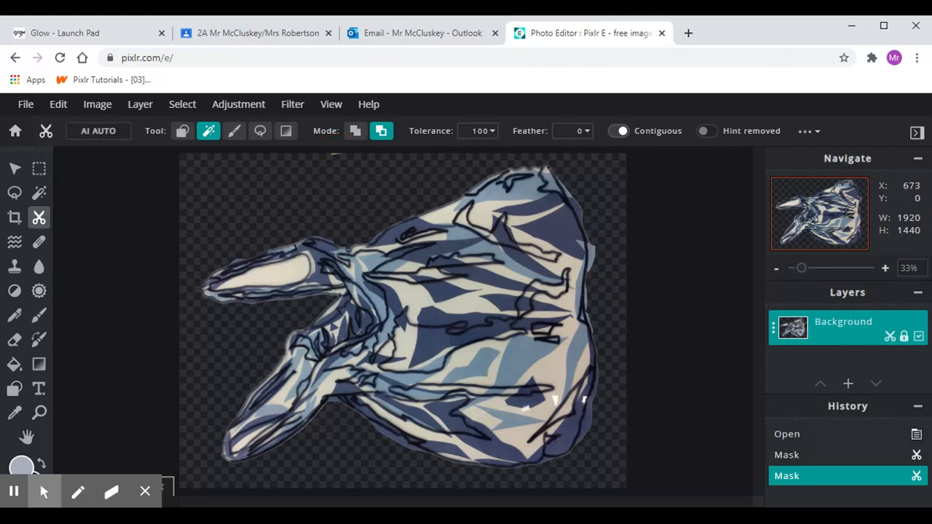
pyautogui.click(336, 155)
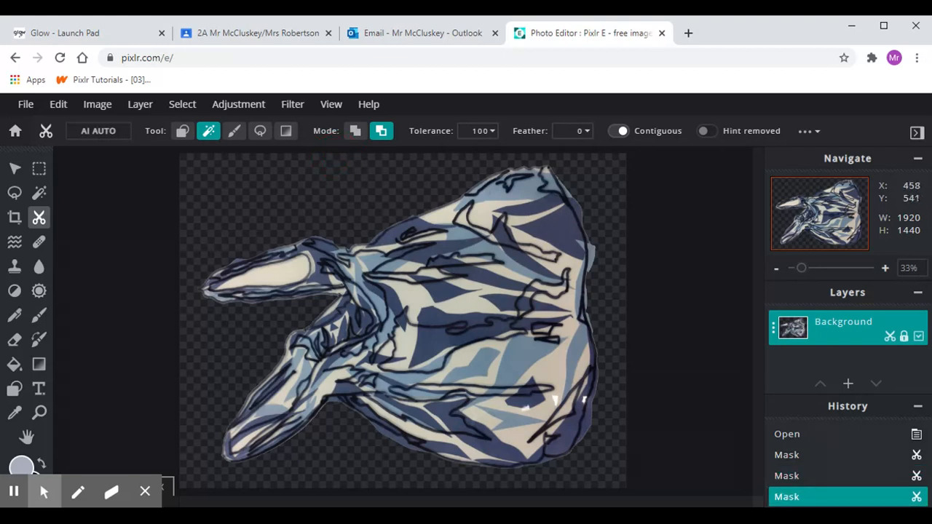
pyautogui.click(282, 271)
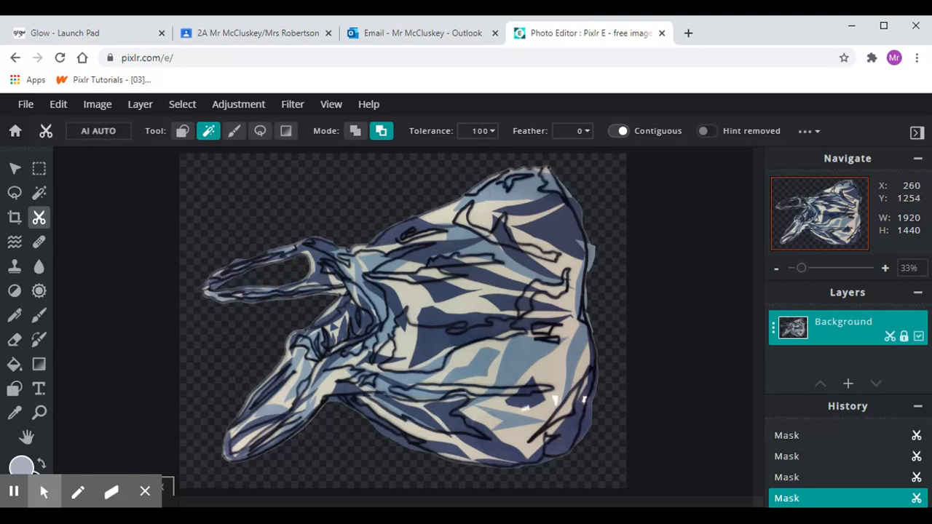
pyautogui.click(240, 445)
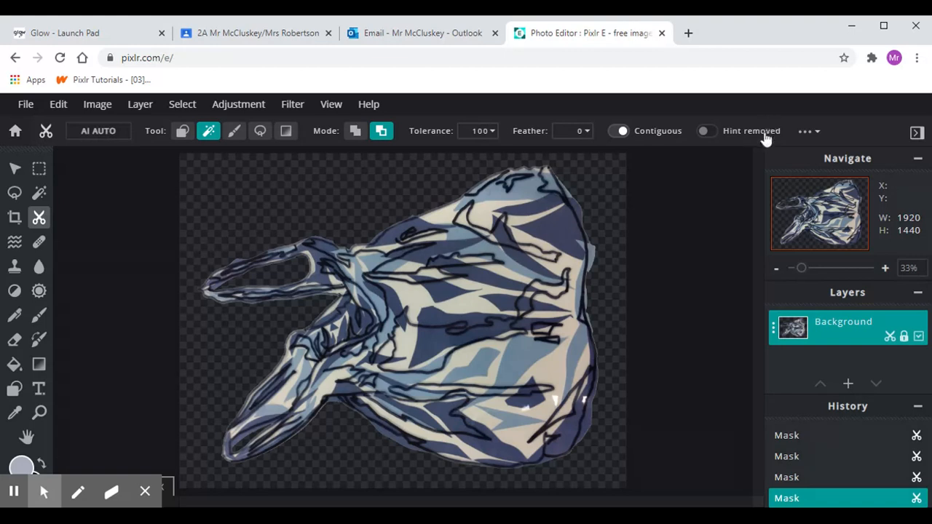
# - Extract the bag's mask as a new layer and collapse Navigate and History to make room for the layer list
pyautogui.click(807, 132)
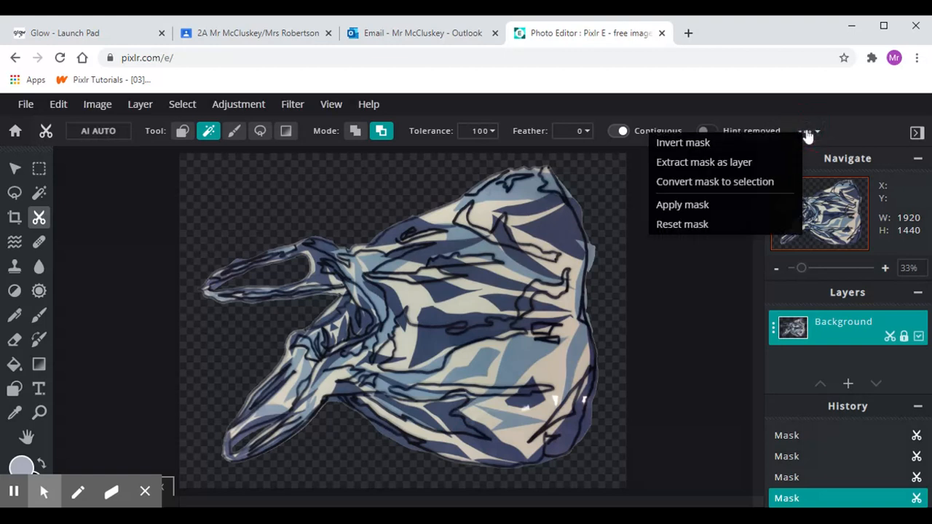
pyautogui.click(741, 163)
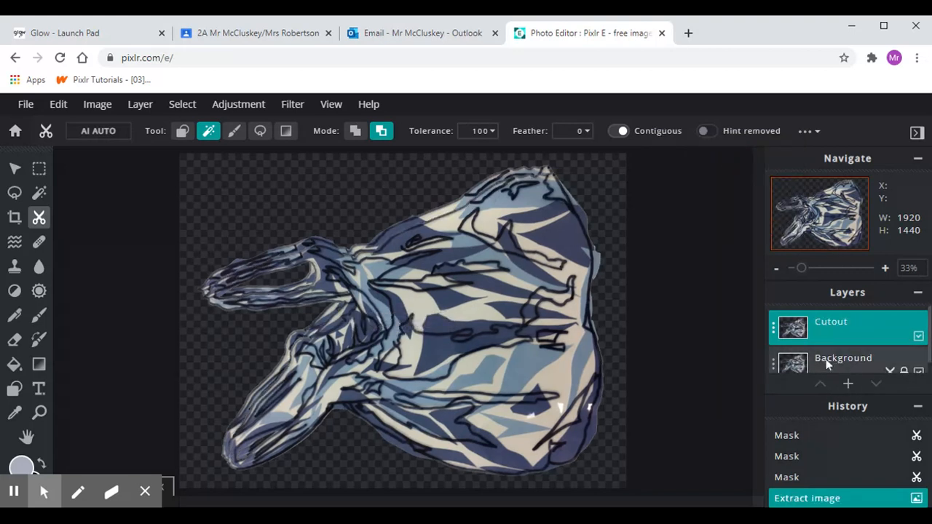
pyautogui.click(919, 163)
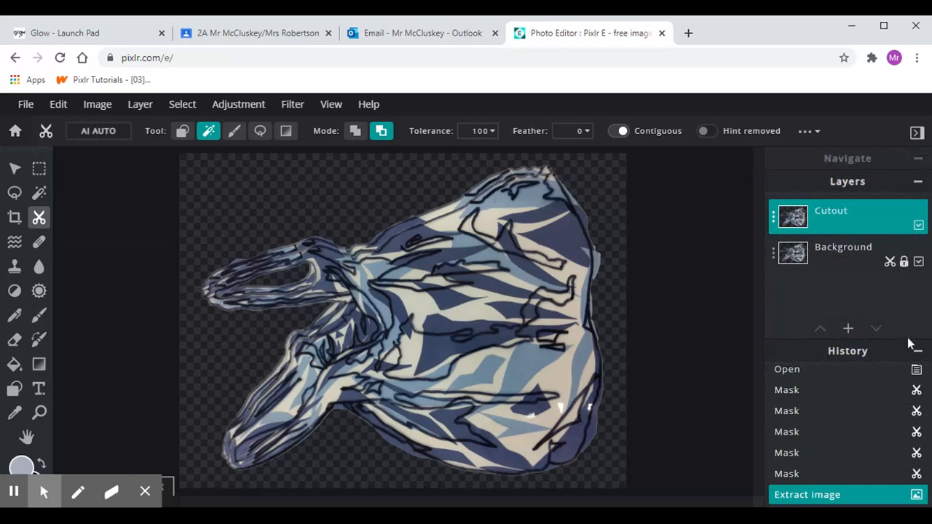
pyautogui.click(918, 353)
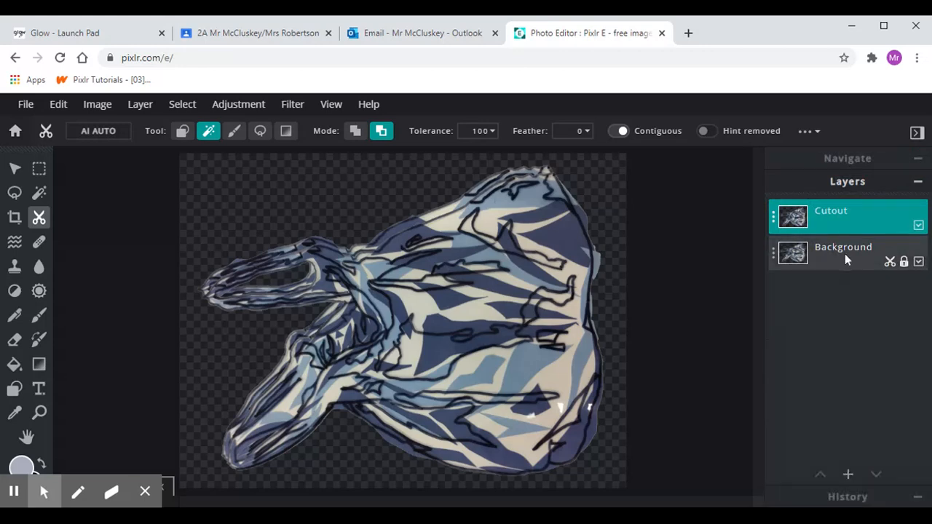
# - Add an empty layer and fill it entirely with the current light grey-lilac colour
pyautogui.click(848, 474)
pyautogui.click(364, 295)
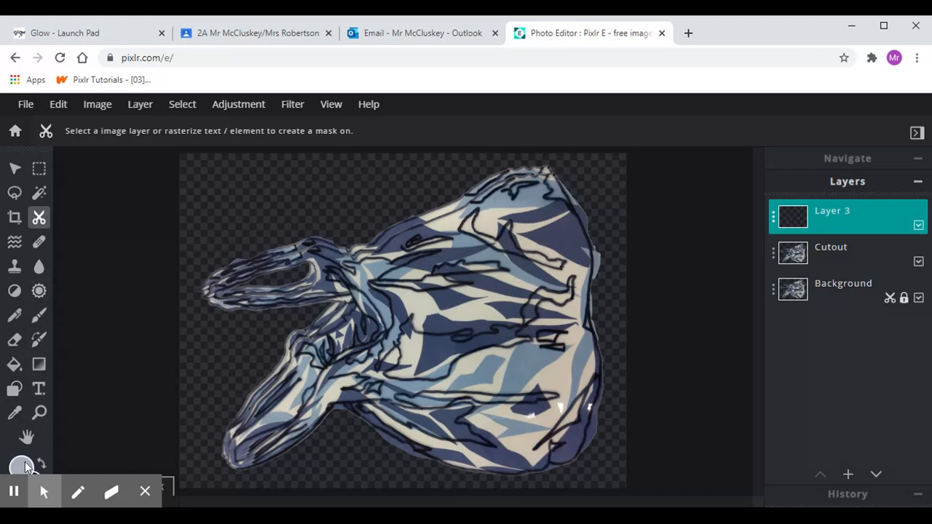
pyautogui.click(14, 367)
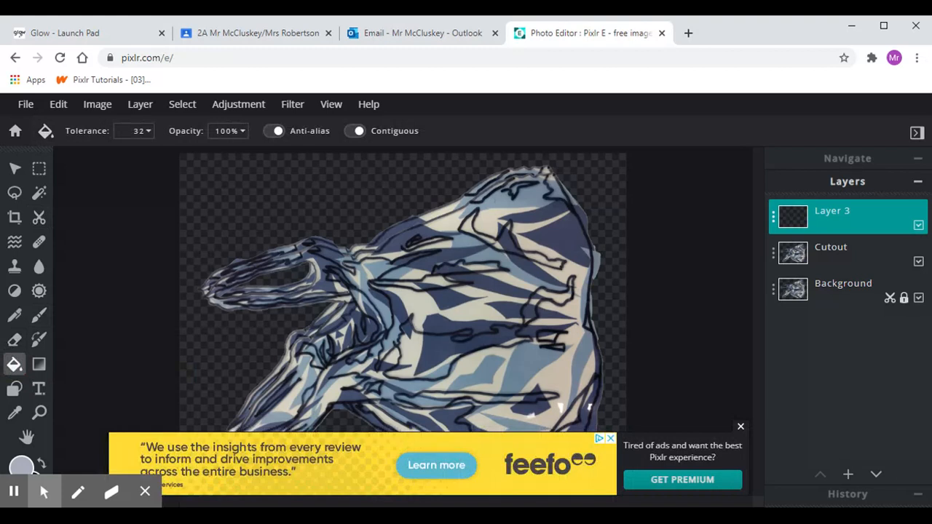
pyautogui.click(359, 202)
pyautogui.click(739, 428)
# - Move the filled layer beneath the Cutout layer and hide the Background layer, leaving Cutout selected
pyautogui.moveTo(873, 232); pyautogui.dragTo(875, 268)
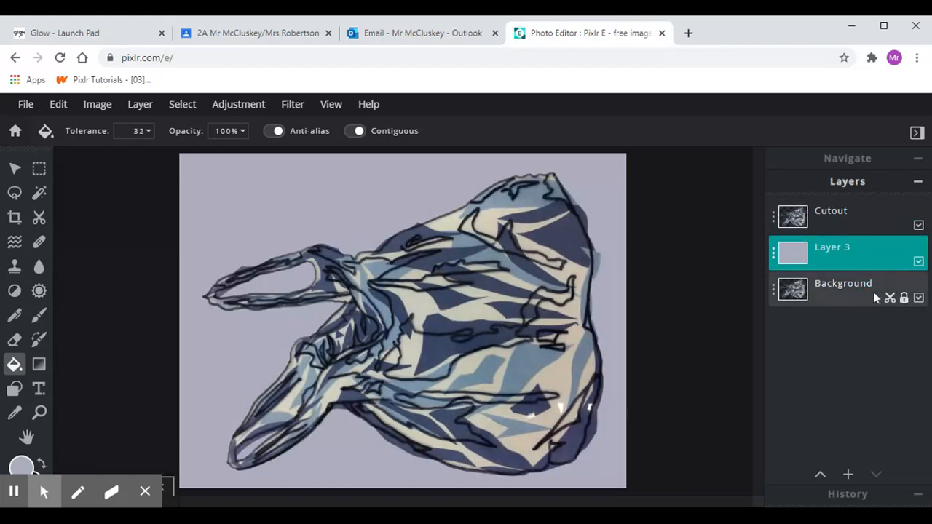
pyautogui.click(918, 298)
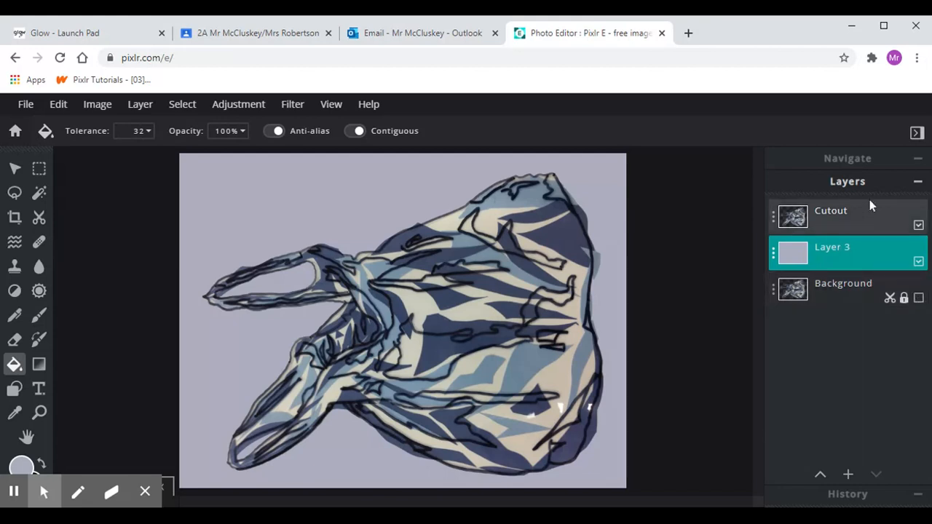
pyautogui.click(860, 227)
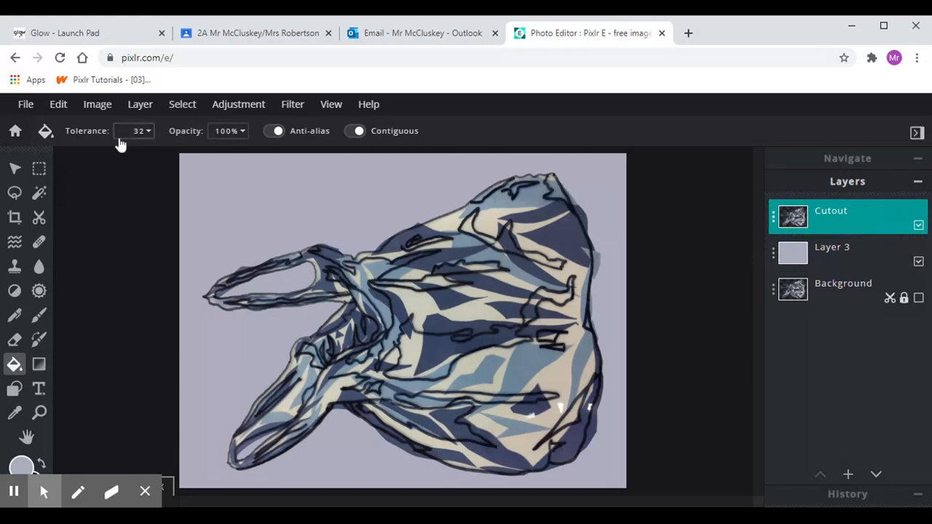
# - Rotate the whole image right (clockwise) so the bag stands upright
pyautogui.click(97, 106)
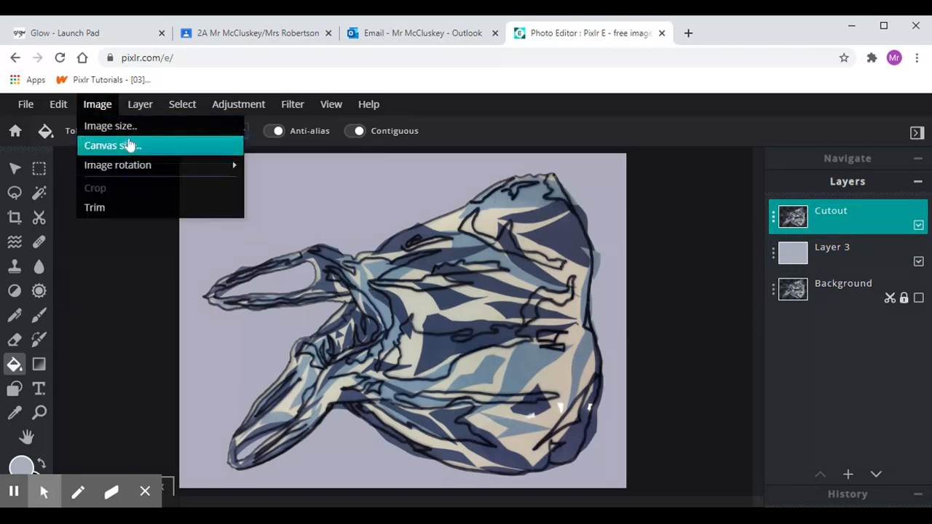
pyautogui.moveTo(126, 171)
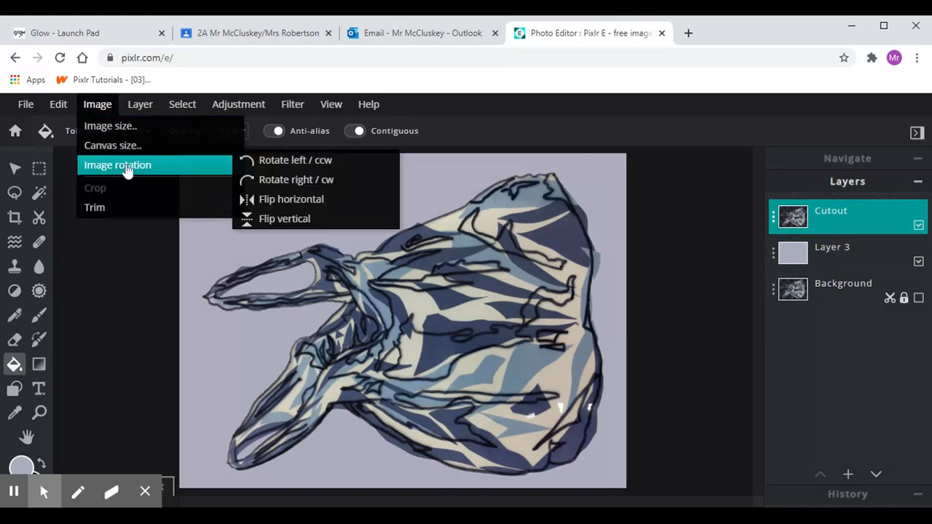
pyautogui.click(275, 183)
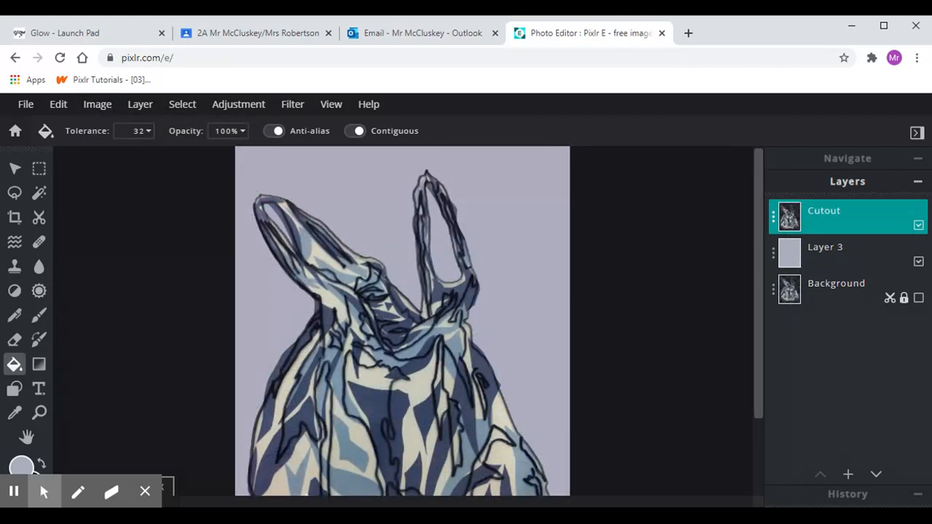
# - Scale the bag cutout down to about 421 x 543, tilt it about 30° counterclockwise and place it in the image's upper-right corner
pyautogui.click(15, 170)
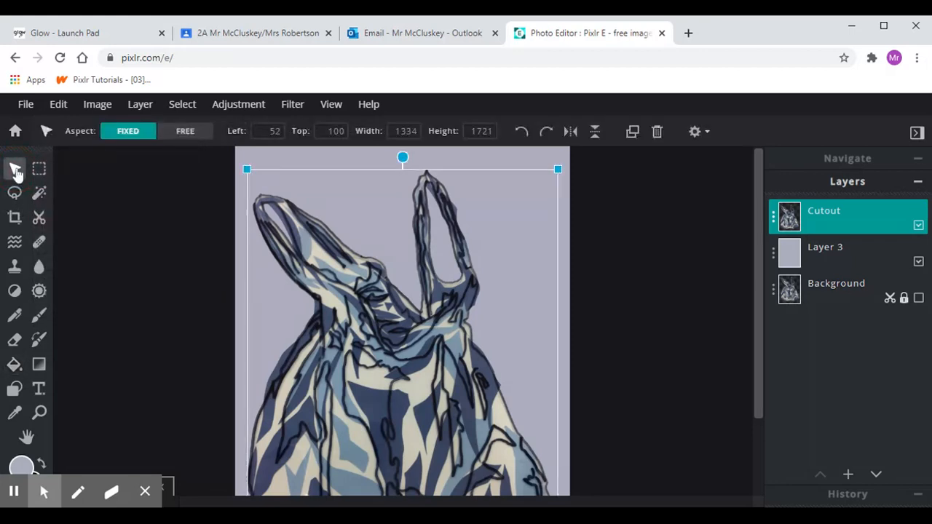
pyautogui.click(16, 173)
pyautogui.moveTo(246, 169); pyautogui.dragTo(418, 301)
pyautogui.moveTo(497, 420); pyautogui.dragTo(469, 216)
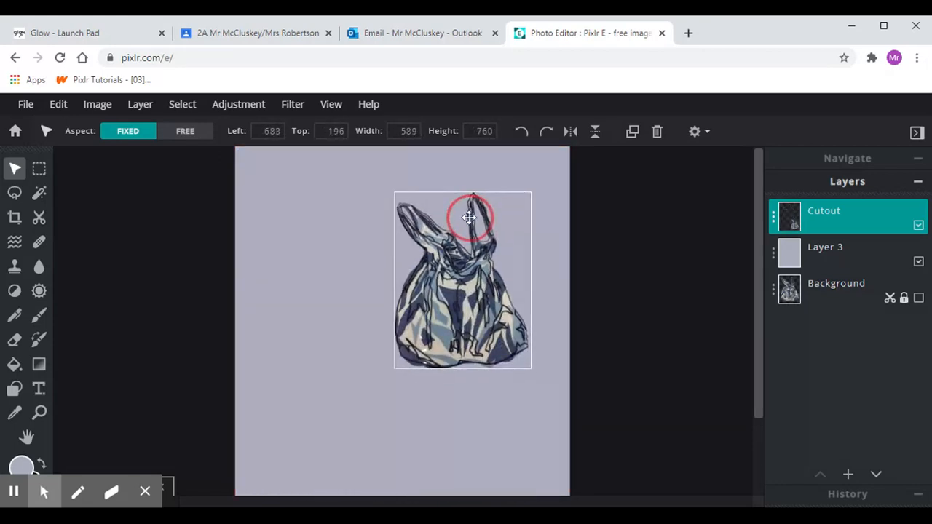
pyautogui.moveTo(395, 192); pyautogui.dragTo(438, 231)
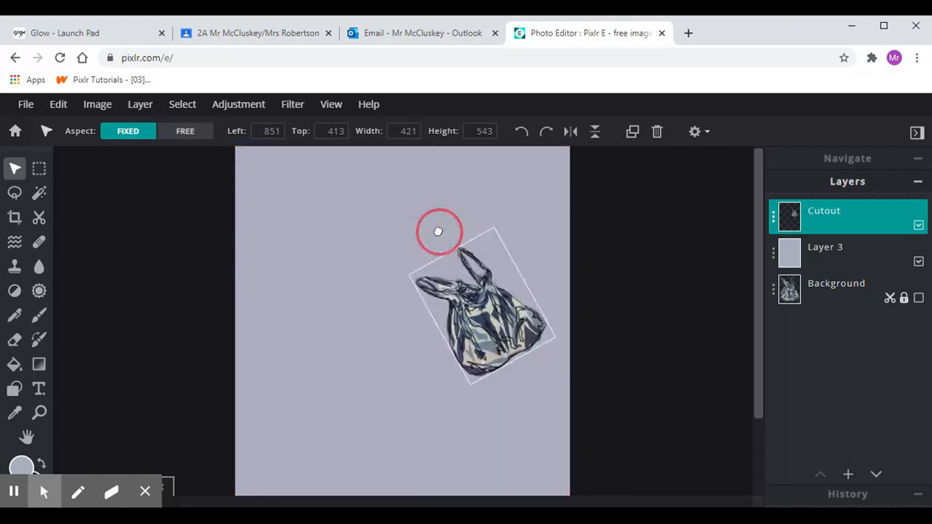
pyautogui.click(476, 286)
pyautogui.moveTo(494, 172); pyautogui.dragTo(498, 202)
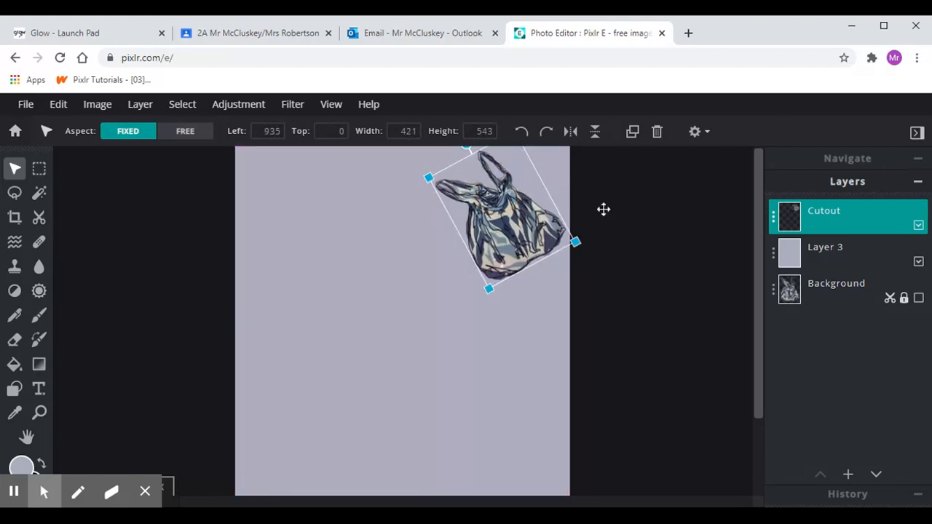
# - Duplicate the Cutout layer, rotate the copy counterclockwise until its handles point left, and place it beside the first bag
pyautogui.click(772, 220)
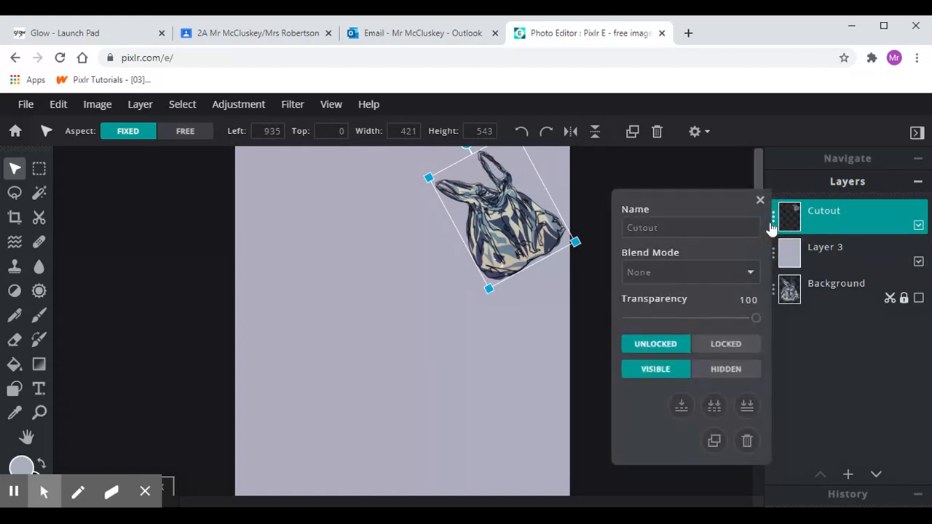
pyautogui.click(715, 440)
pyautogui.moveTo(496, 256); pyautogui.dragTo(386, 358)
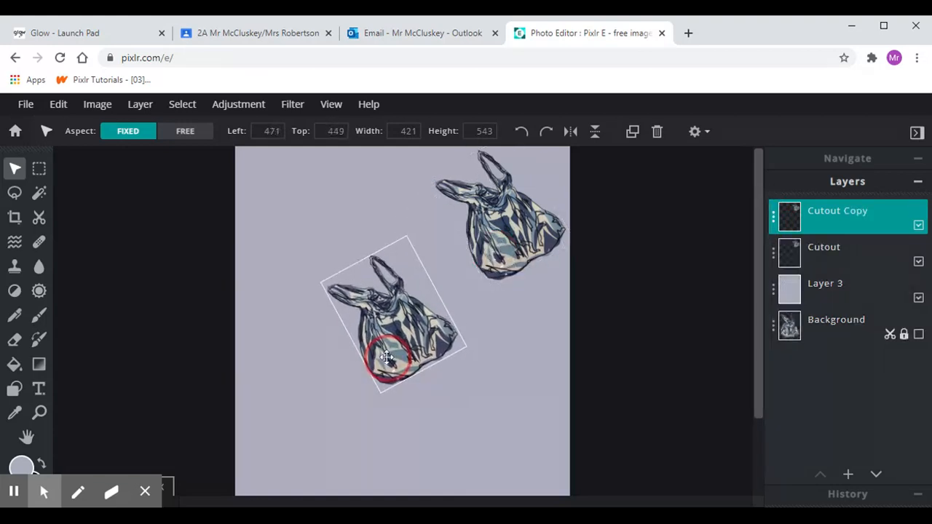
pyautogui.moveTo(369, 237); pyautogui.dragTo(252, 324)
pyautogui.moveTo(409, 314); pyautogui.dragTo(409, 267)
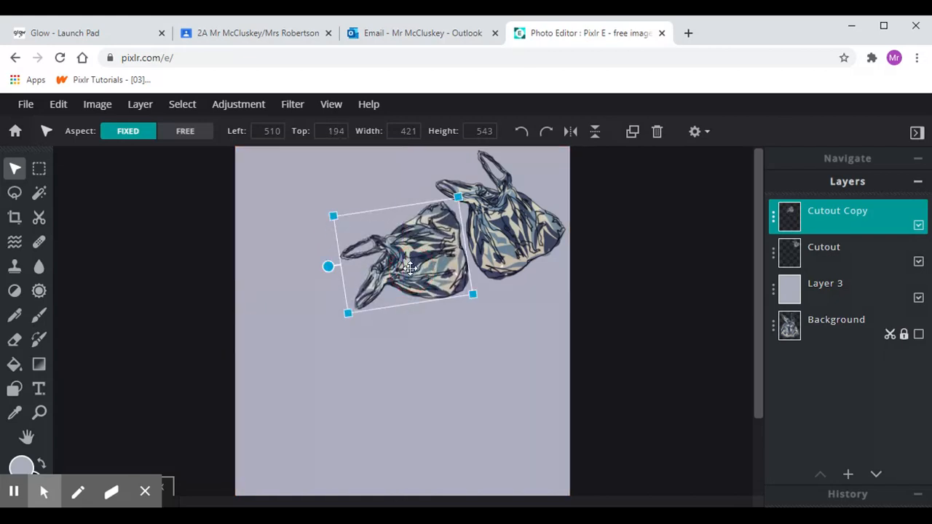
# - Duplicate the Cutout Copy layer, rotate the new copy counterclockwise until its handles point down, and place it below the second bag
pyautogui.click(774, 220)
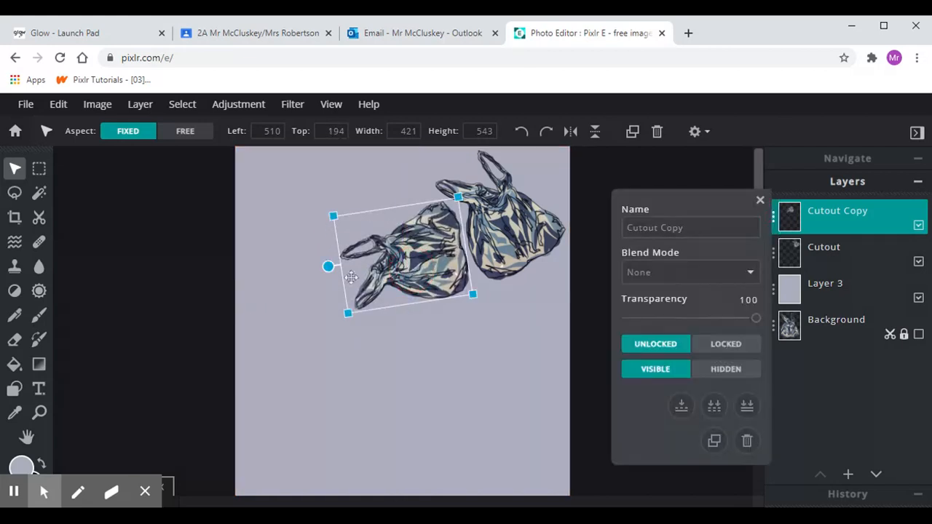
pyautogui.click(714, 442)
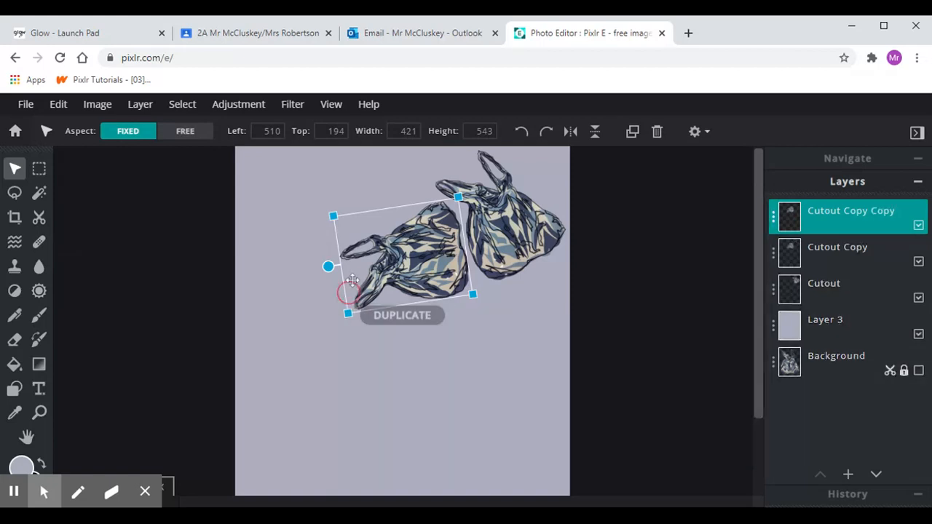
pyautogui.moveTo(367, 258); pyautogui.dragTo(443, 427)
pyautogui.moveTo(467, 375); pyautogui.dragTo(430, 391)
# - Duplicate the downward-facing bag, place the copy to its left, and tilt it about 30° clockwise
pyautogui.click(774, 225)
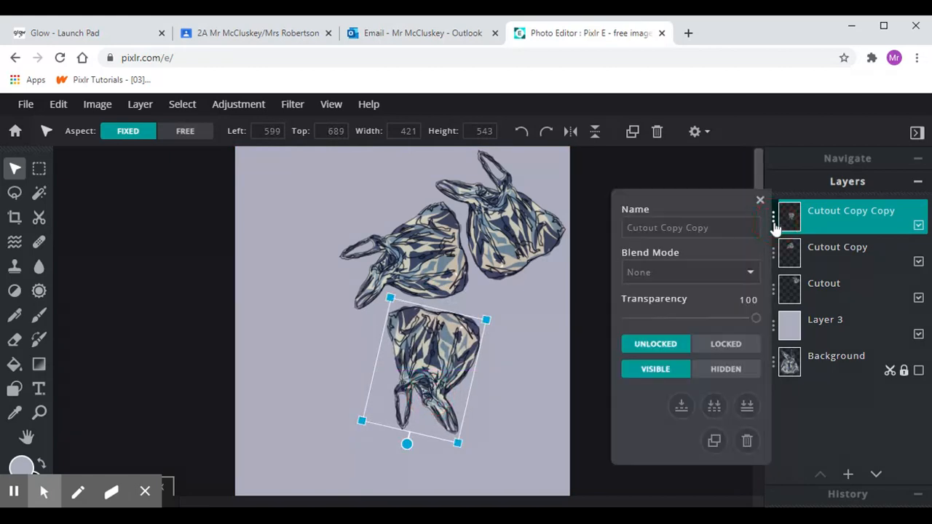
pyautogui.click(715, 442)
pyautogui.moveTo(386, 371); pyautogui.dragTo(273, 376)
pyautogui.moveTo(294, 453); pyautogui.dragTo(313, 409)
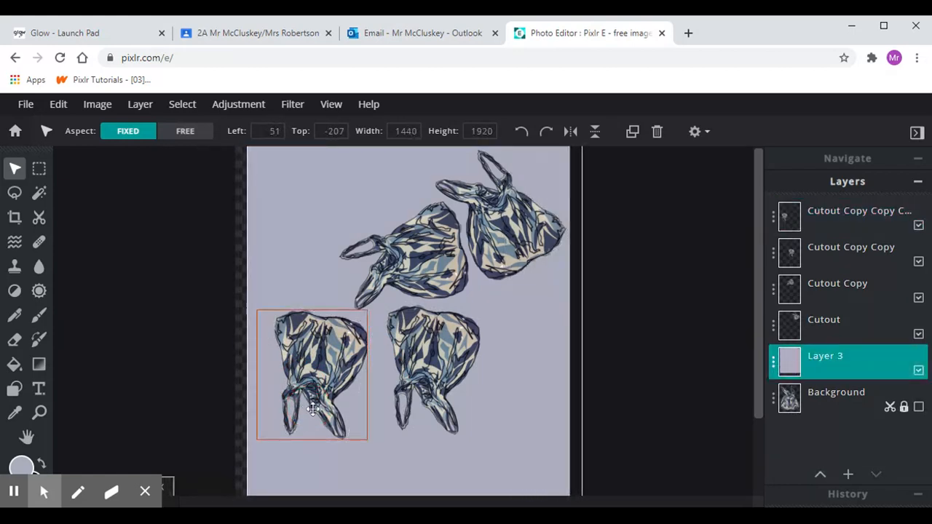
pyautogui.click(310, 421)
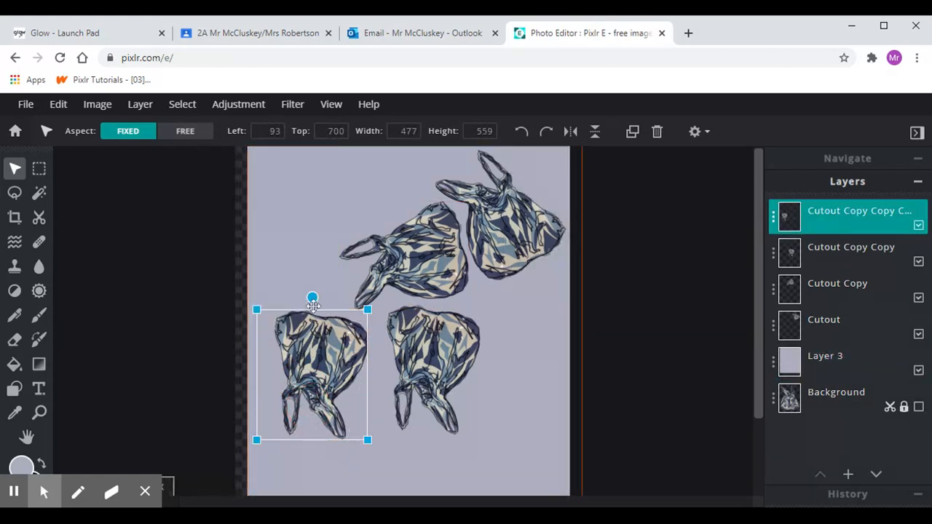
pyautogui.moveTo(312, 299); pyautogui.dragTo(343, 321)
# - Duplicate the tilted bag, rotate the copy about 25° further clockwise, and place it below the original near the image's lower-left corner
pyautogui.click(774, 217)
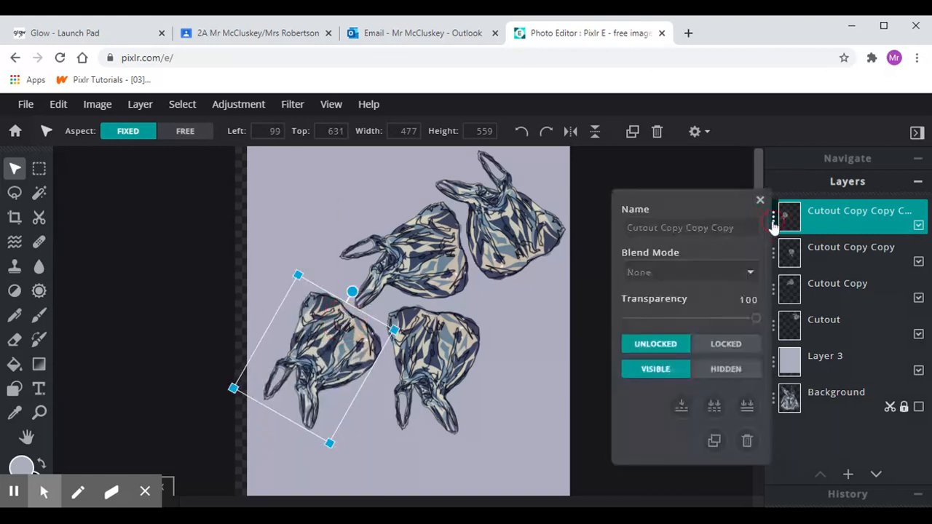
pyautogui.click(715, 441)
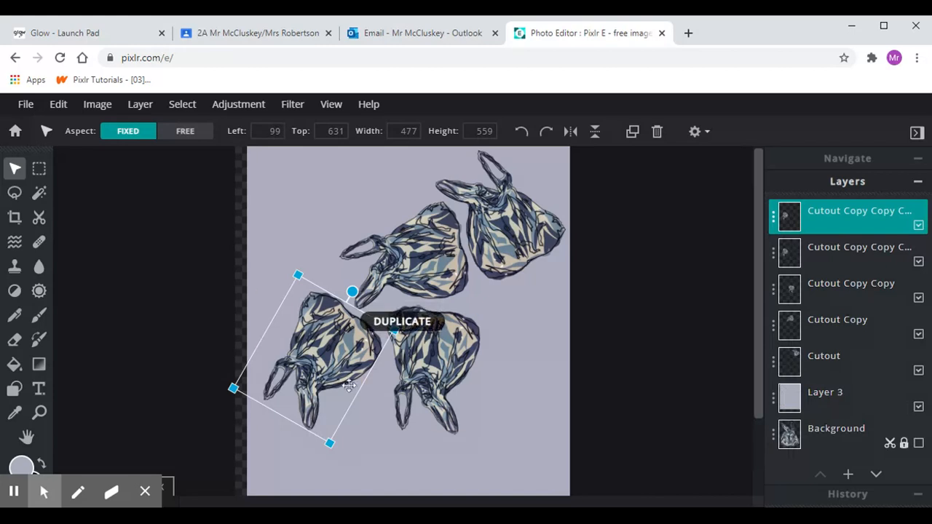
pyautogui.moveTo(343, 374); pyautogui.dragTo(386, 452)
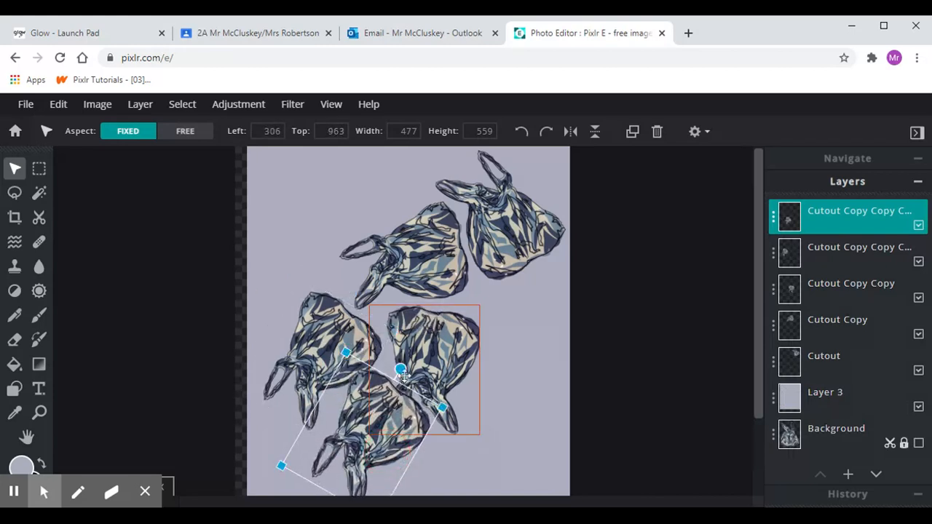
pyautogui.moveTo(400, 367); pyautogui.dragTo(377, 420)
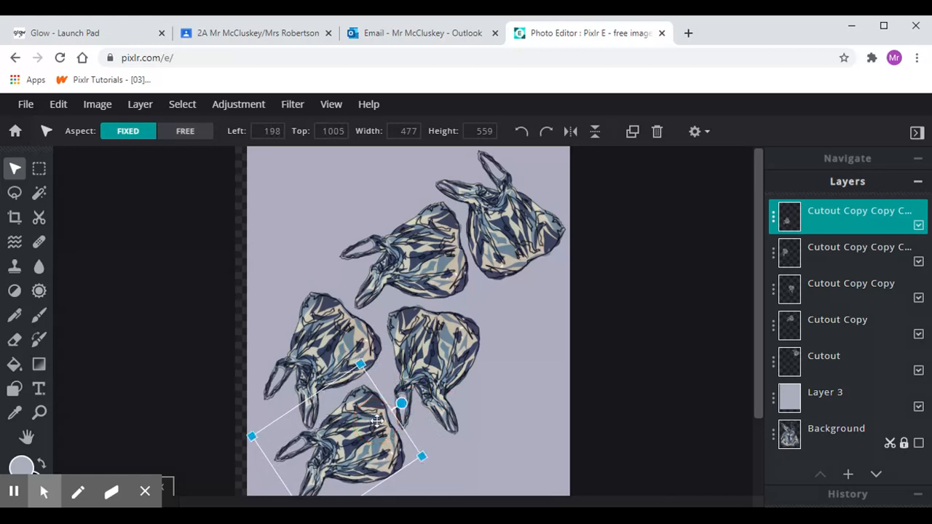
pyautogui.click(507, 456)
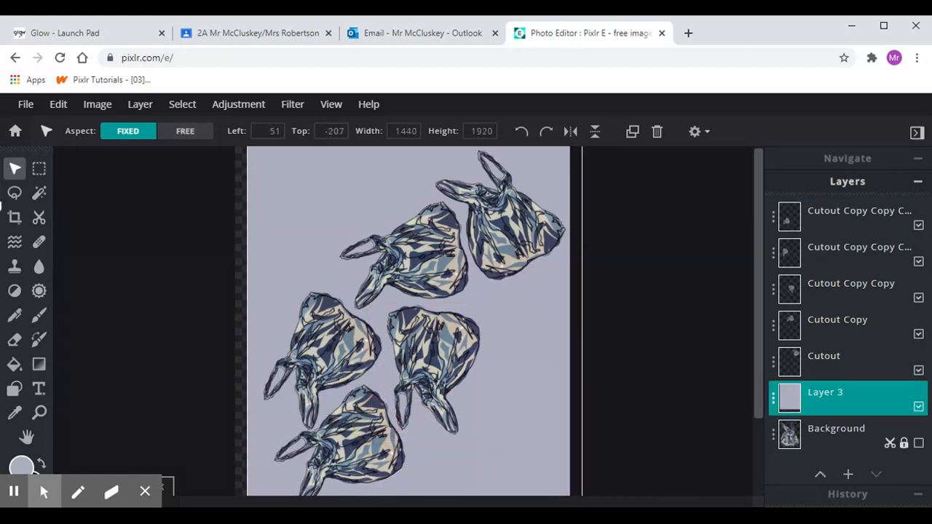
# - Start saving the image under the file name IMG_1841 and set the file type to JPG
pyautogui.click(40, 171)
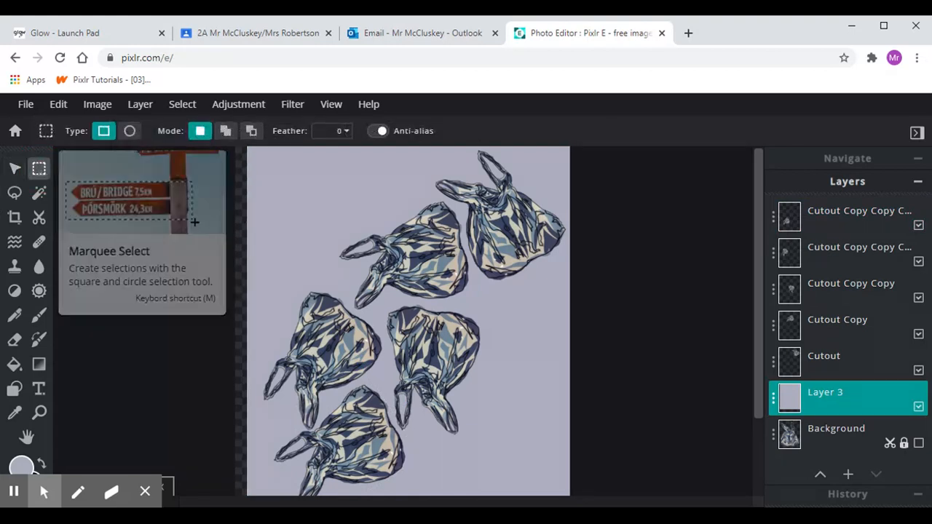
pyautogui.click(40, 107)
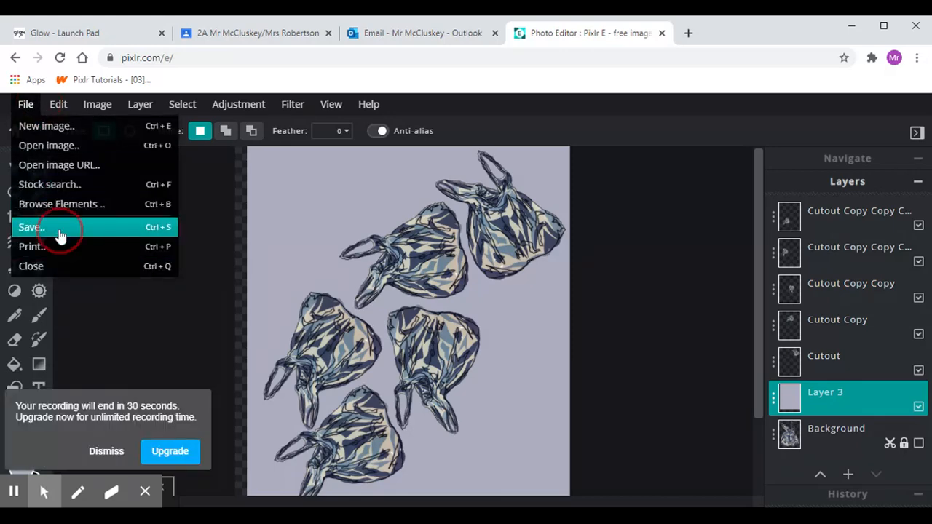
pyautogui.click(60, 228)
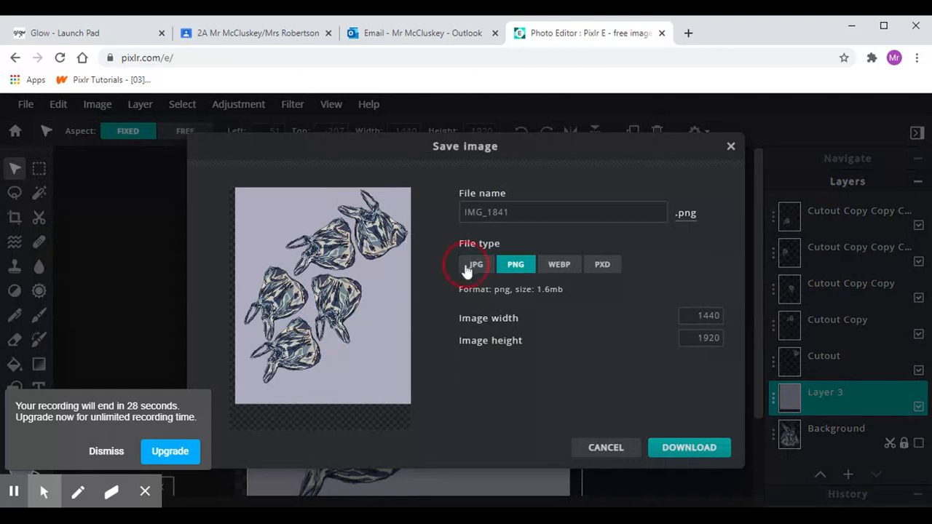
pyautogui.click(470, 267)
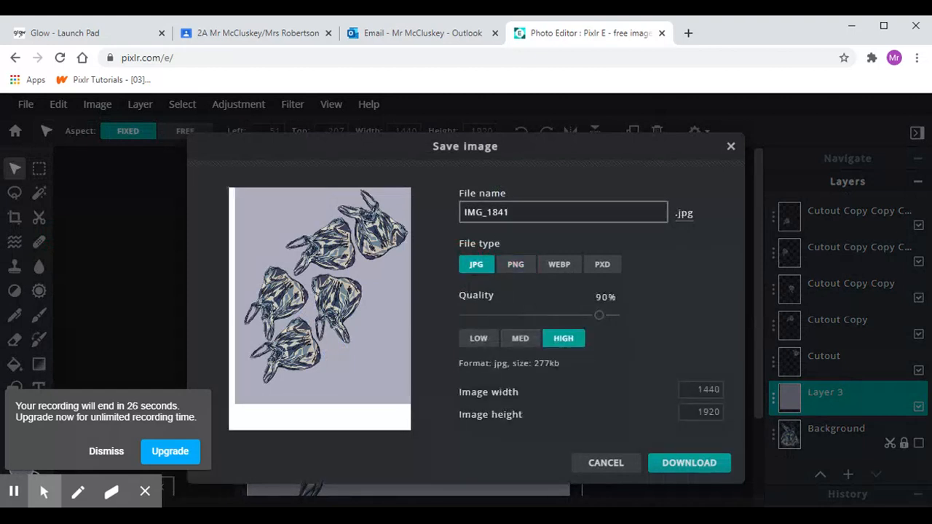